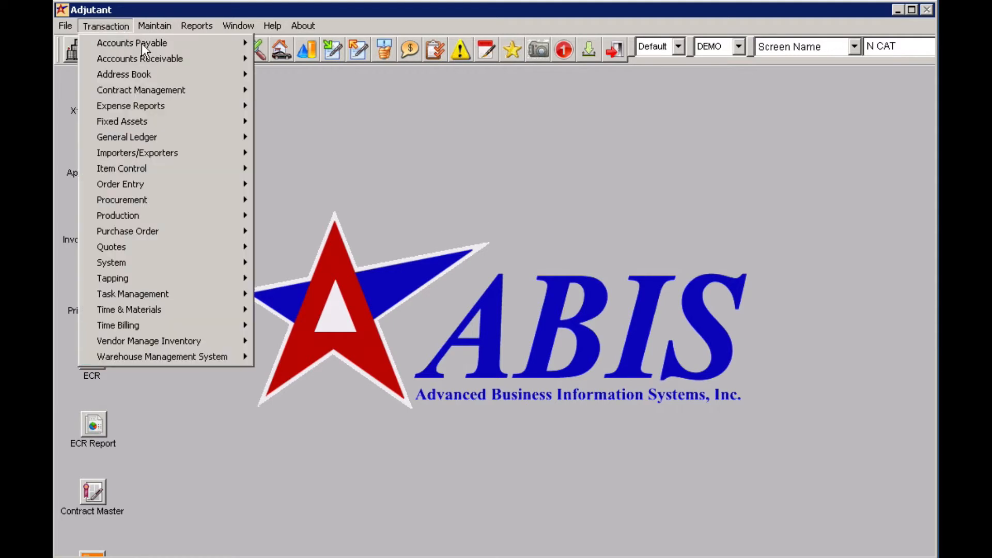
# Step: Open Apply Credits and start a new credit application for customer MUDDY
pyautogui.moveTo(172, 59)
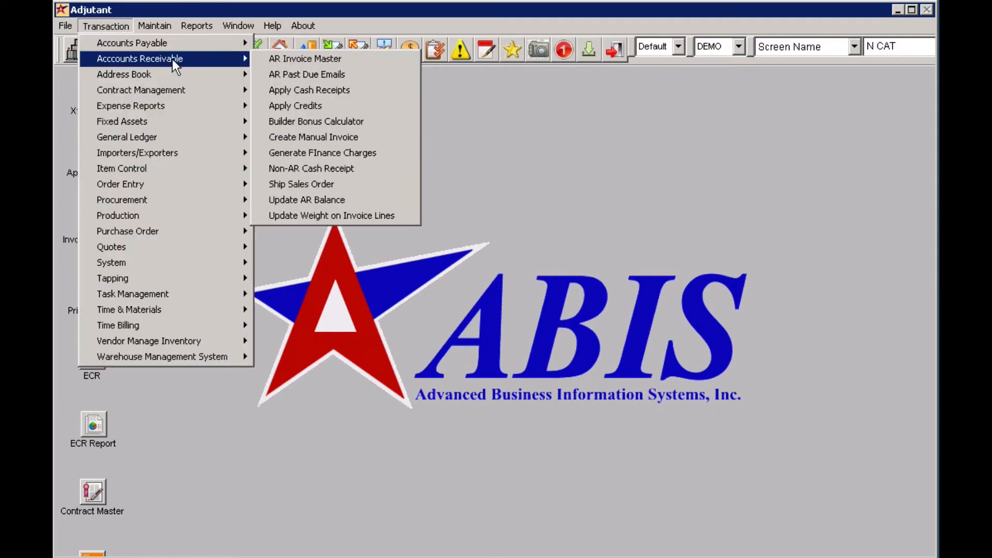
pyautogui.click(354, 101)
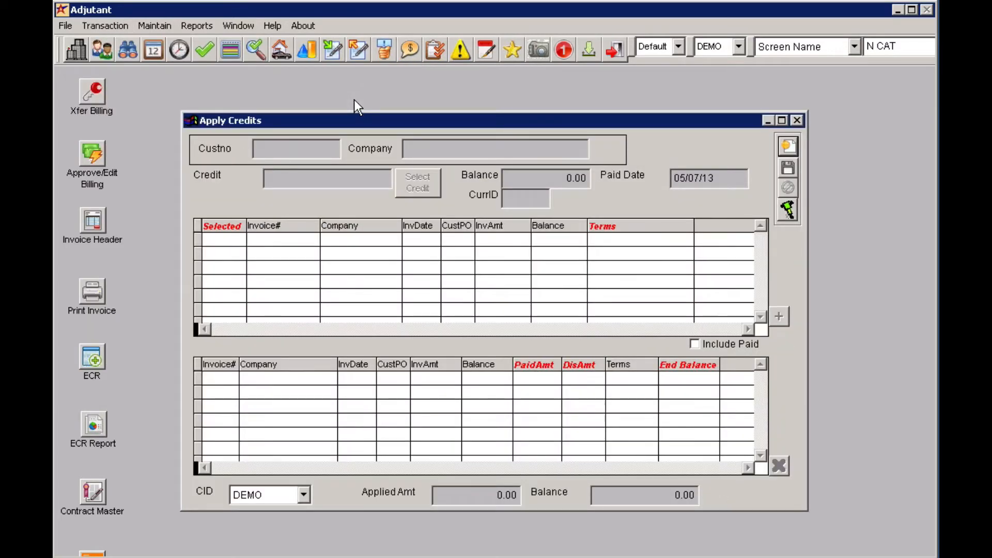
pyautogui.press('Return')
pyautogui.write('MUDDY')
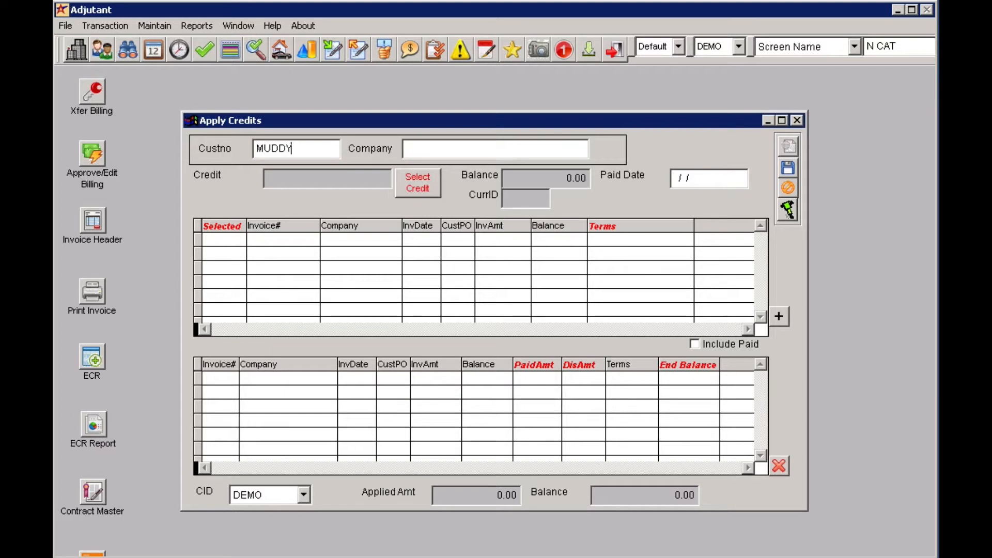
pyautogui.press('Return')
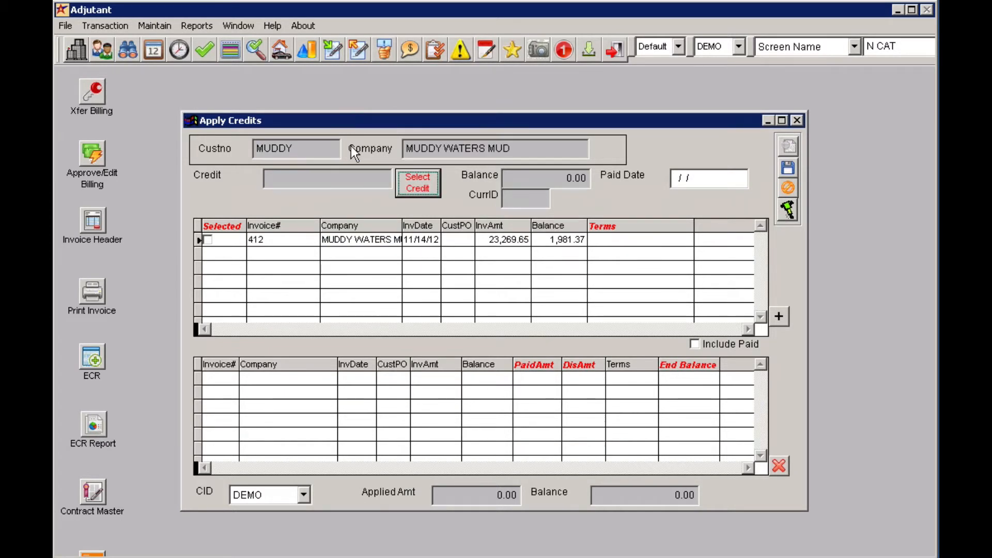
# Step: Select the open credit _OPENCR-R-credit-MUDDY, mark invoice 412, and add it to the applied invoices
pyautogui.click(430, 187)
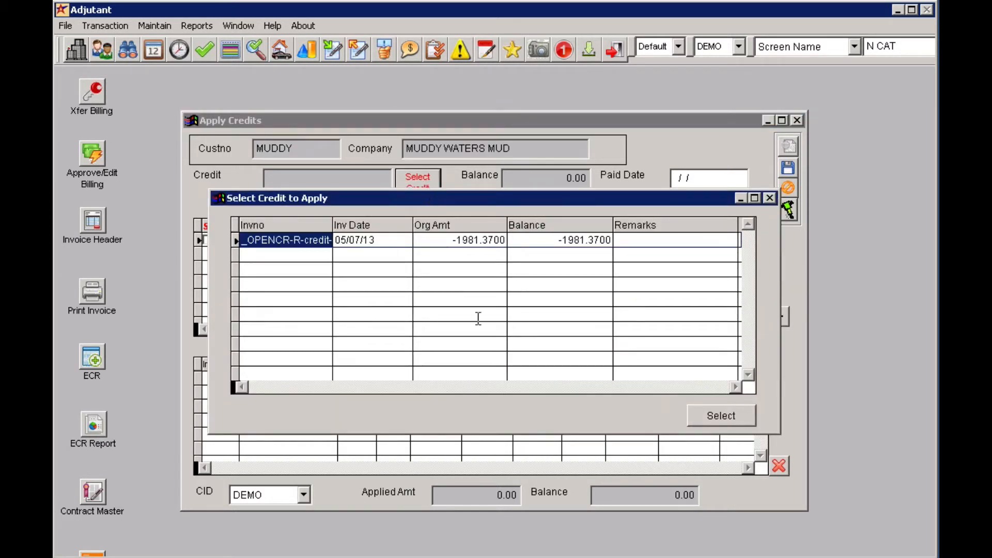
pyautogui.click(695, 414)
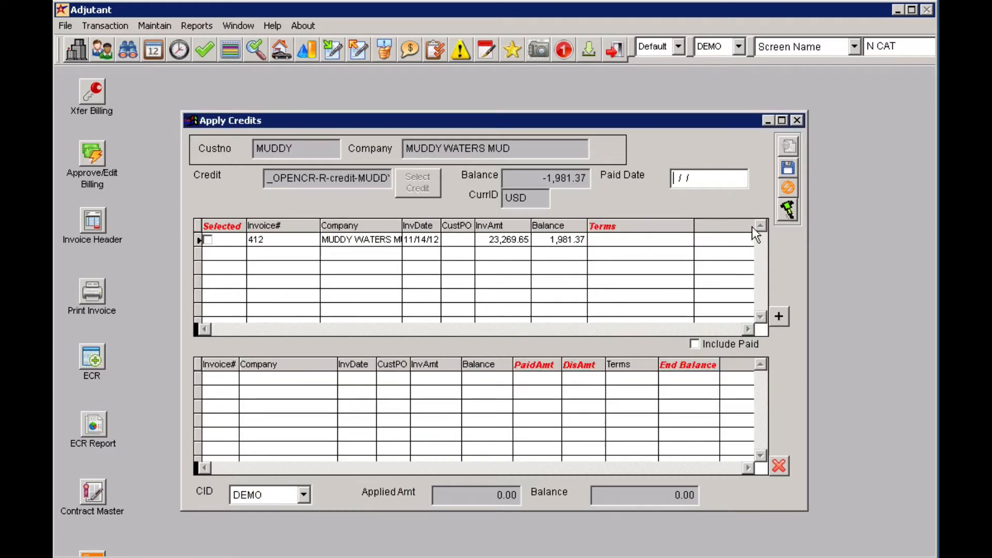
pyautogui.click(208, 239)
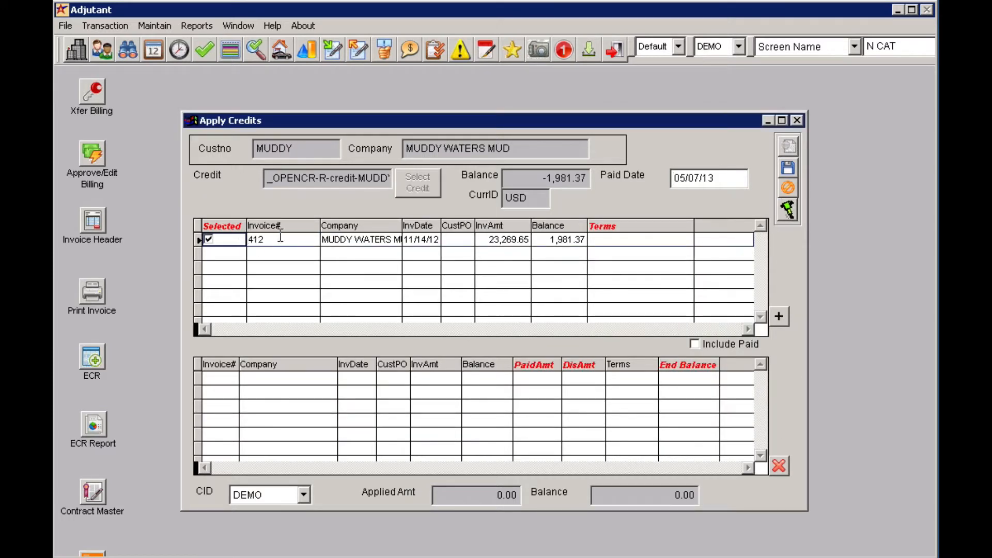
pyautogui.click(778, 317)
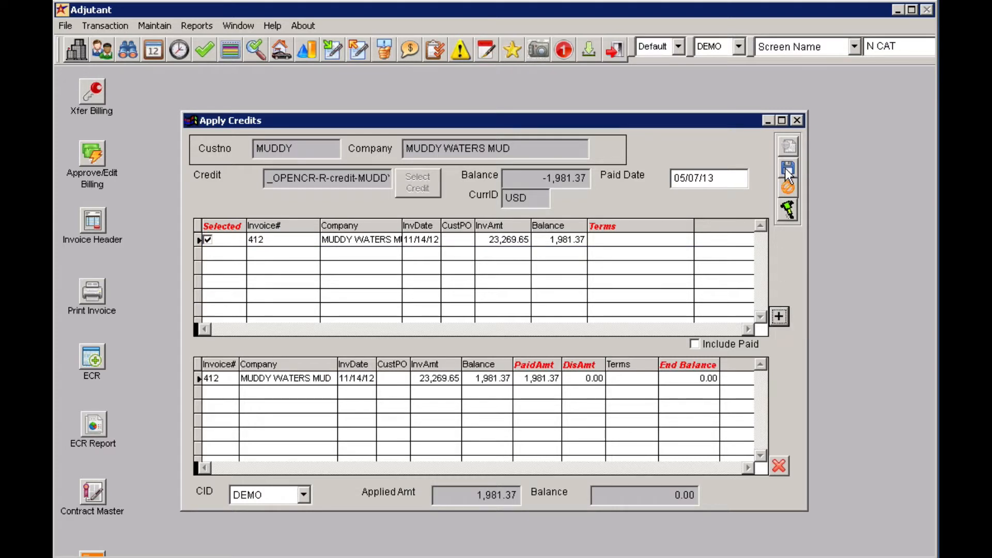
# Step: Save the credit application, acknowledge the confirmation, and close the Apply Credits window
pyautogui.click(786, 170)
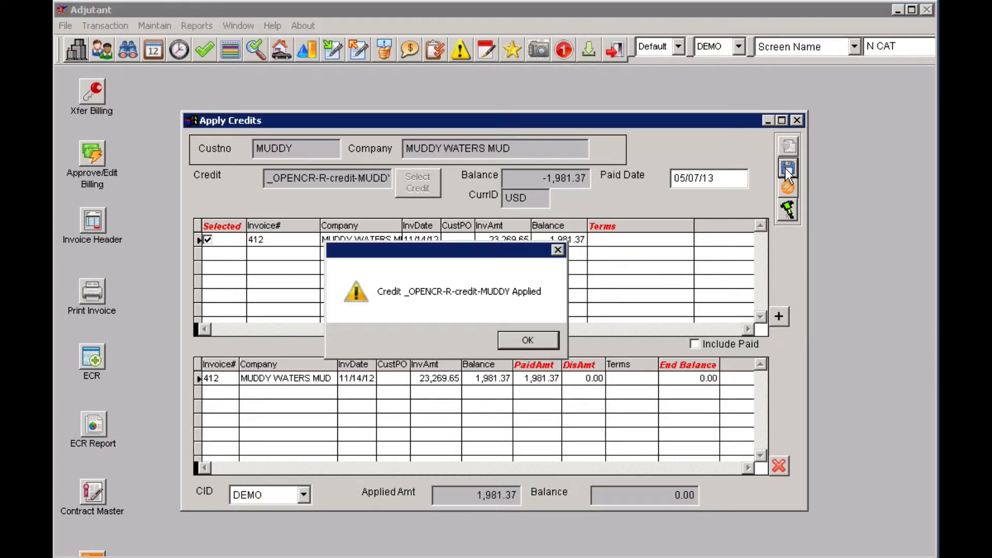
pyautogui.press('Return')
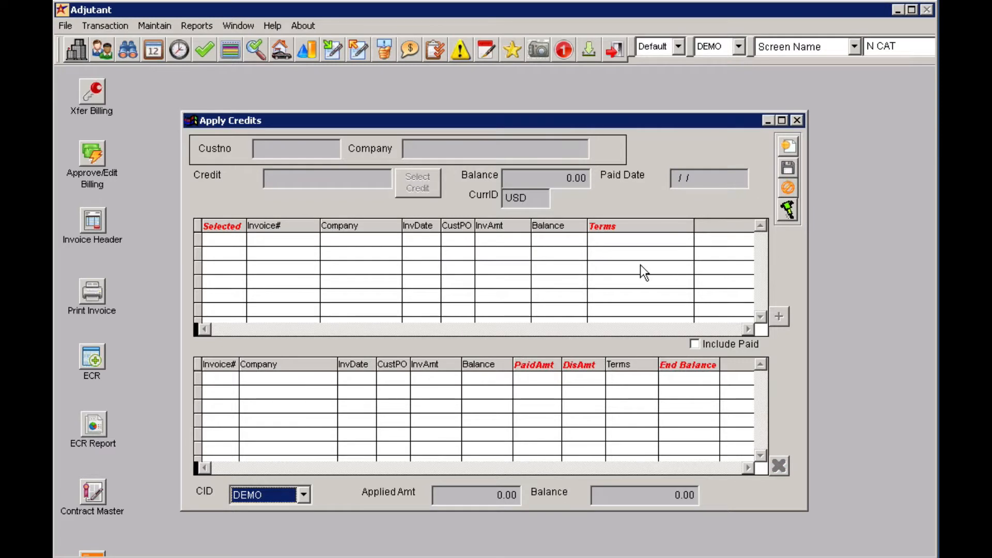
pyautogui.click(797, 121)
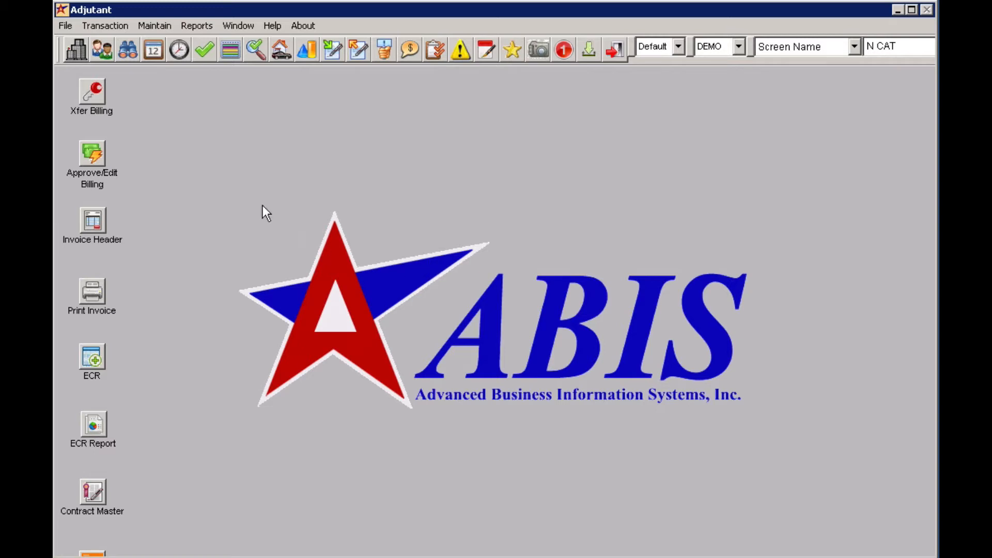
# Step: Open AR Invoice Master and load invoice 412
pyautogui.click(104, 24)
pyautogui.moveTo(147, 59)
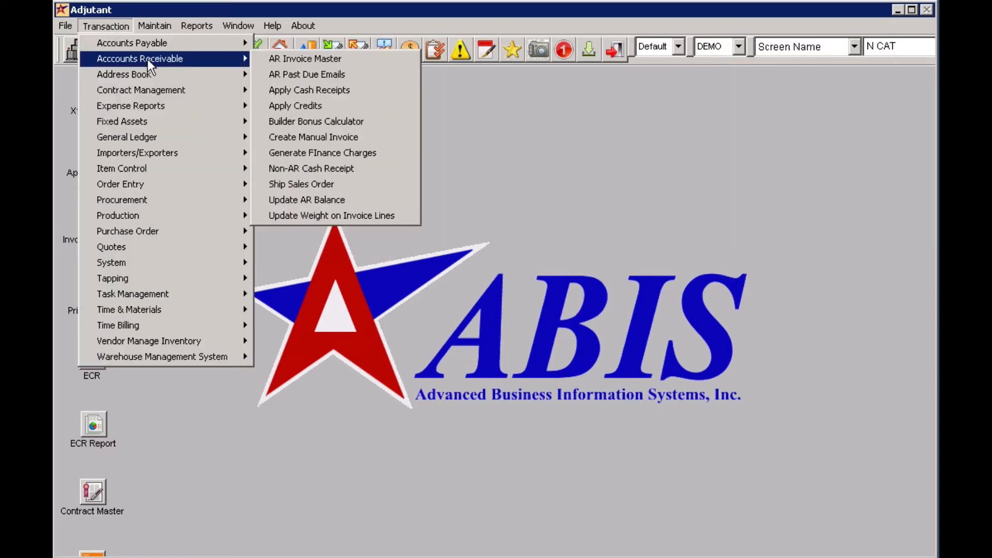
pyautogui.click(296, 60)
pyautogui.write('412')
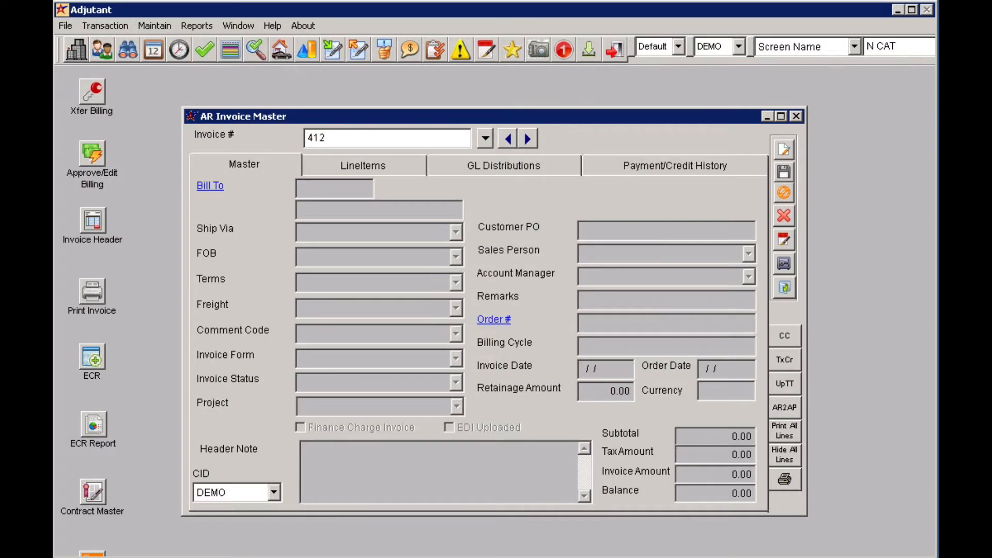
pyautogui.press('Return')
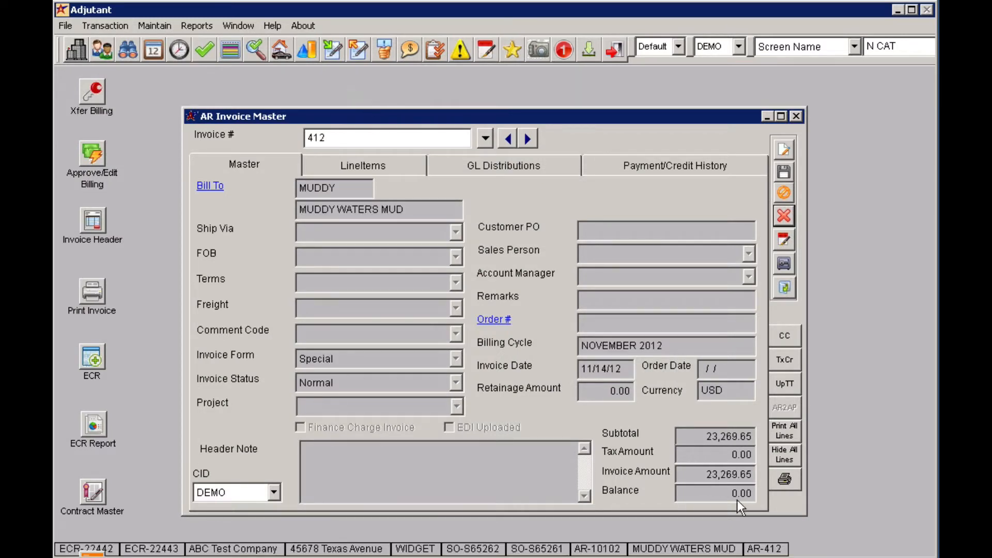
# Step: Review the payment and credit history entries of invoice 412, then close the invoice window
pyautogui.click(646, 166)
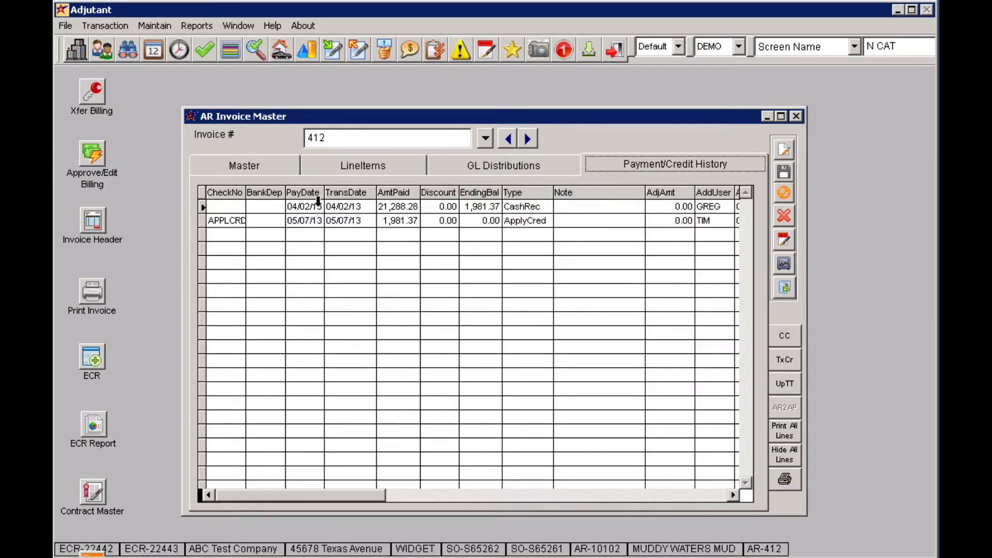
pyautogui.click(202, 190)
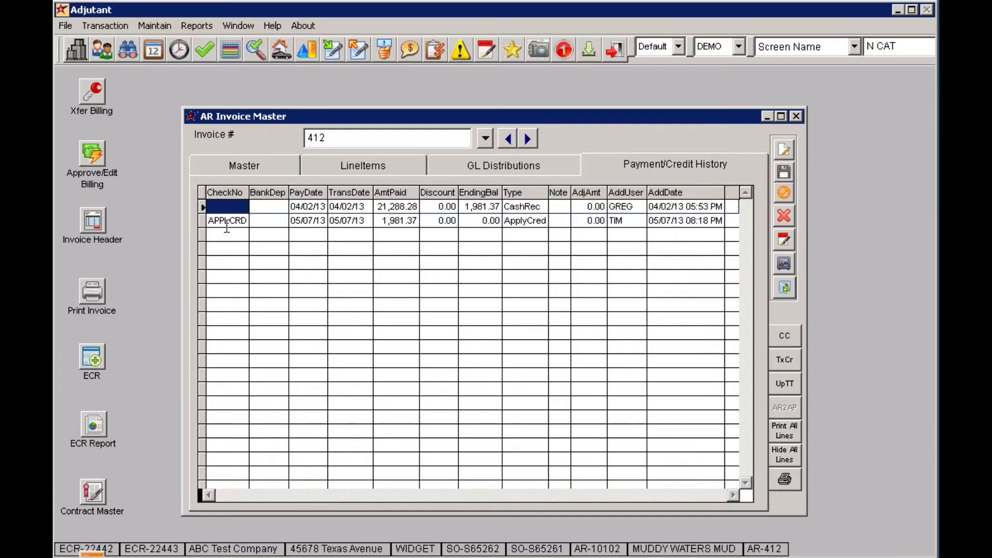
pyautogui.click(227, 221)
pyautogui.press('Tab')
pyautogui.press('Tab')
pyautogui.press('Tab')
pyautogui.press('Tab')
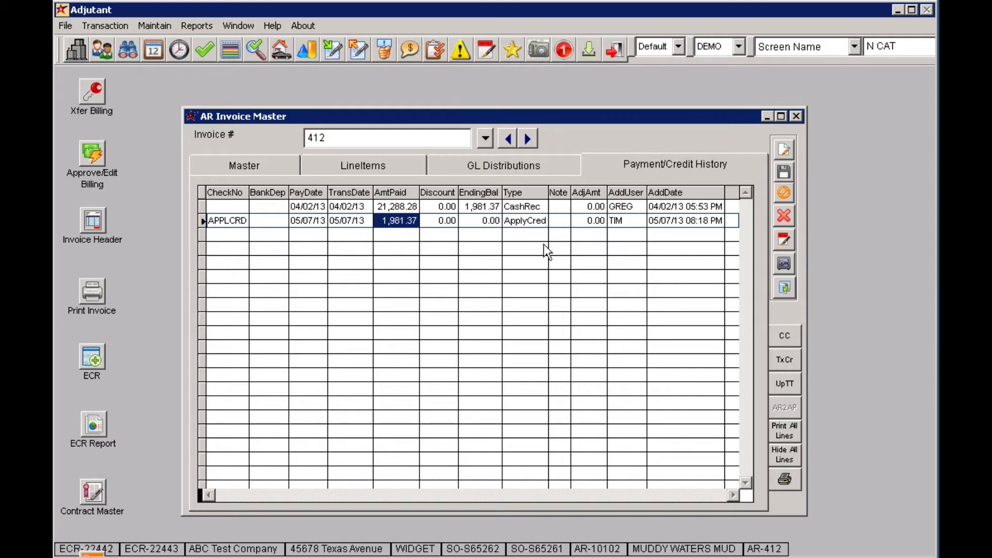
pyautogui.click(801, 119)
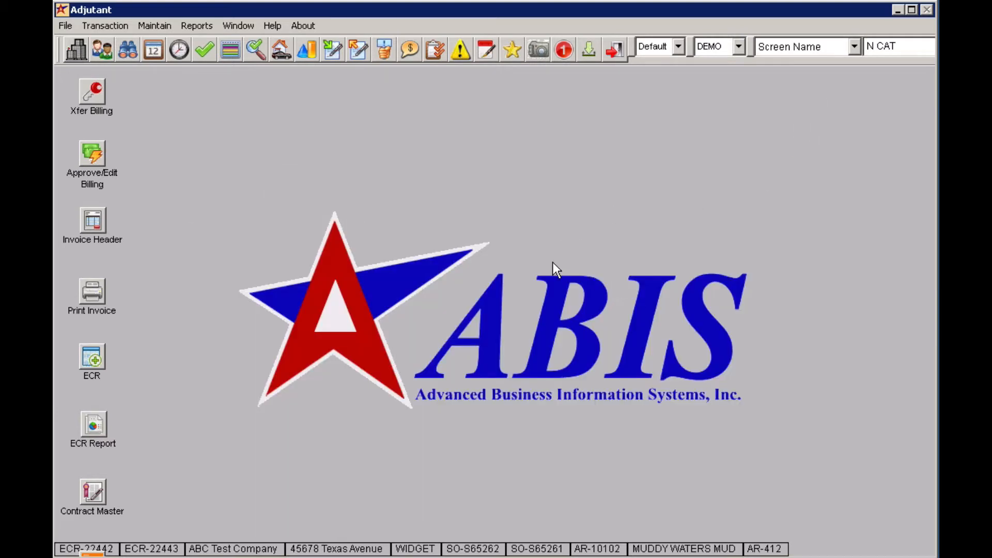
# Step: Open Apply Cash Receipts and Adjustments and maximize its window
pyautogui.click(105, 25)
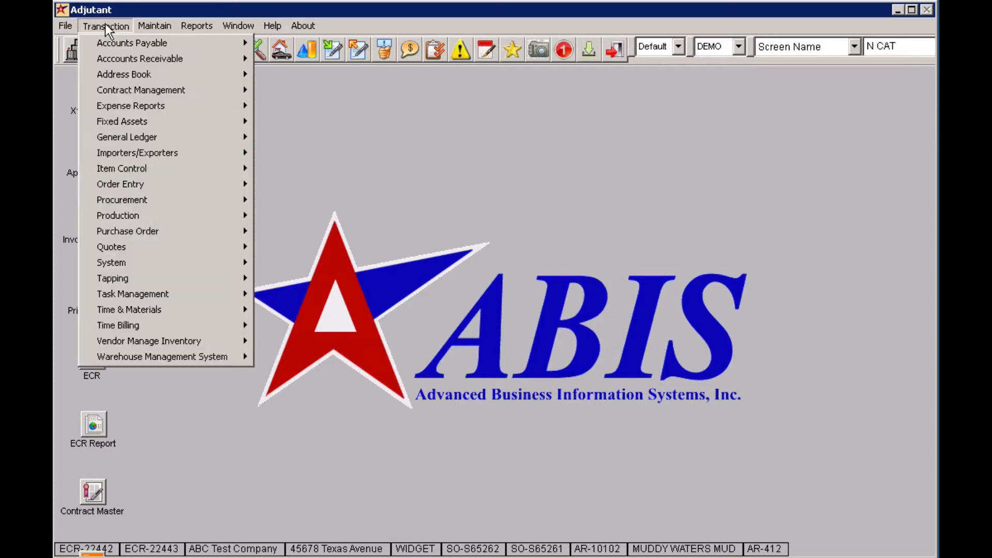
pyautogui.moveTo(175, 63)
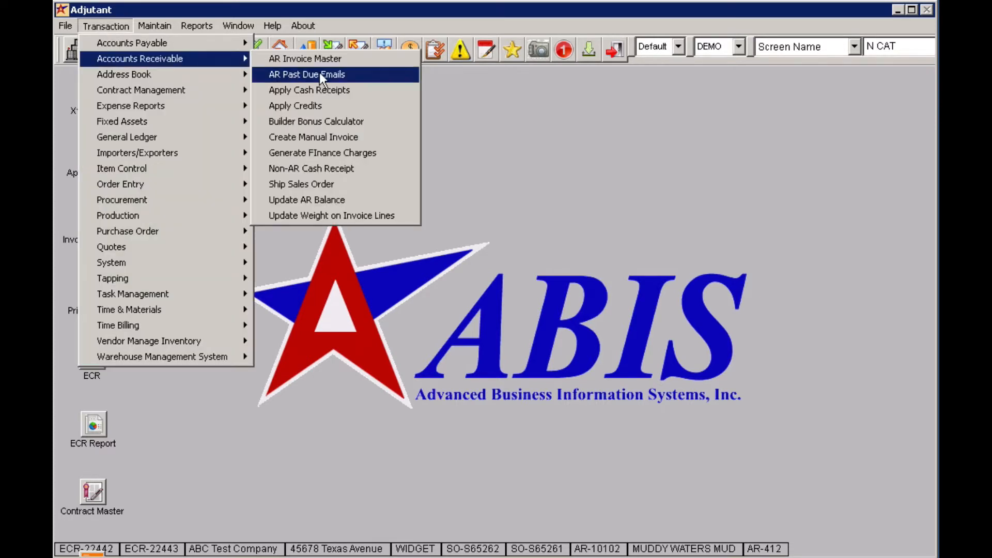
pyautogui.click(380, 90)
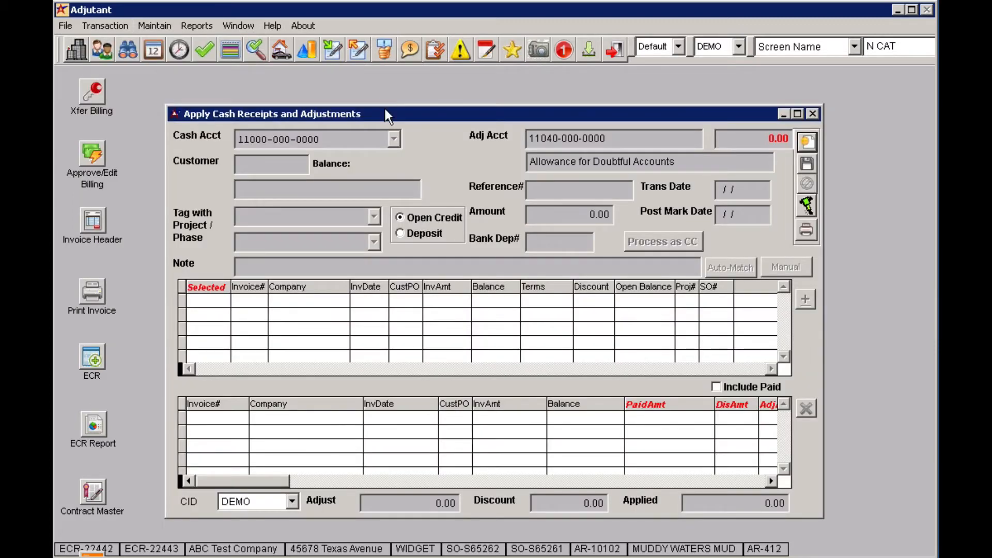
pyautogui.doubleClick(385, 111)
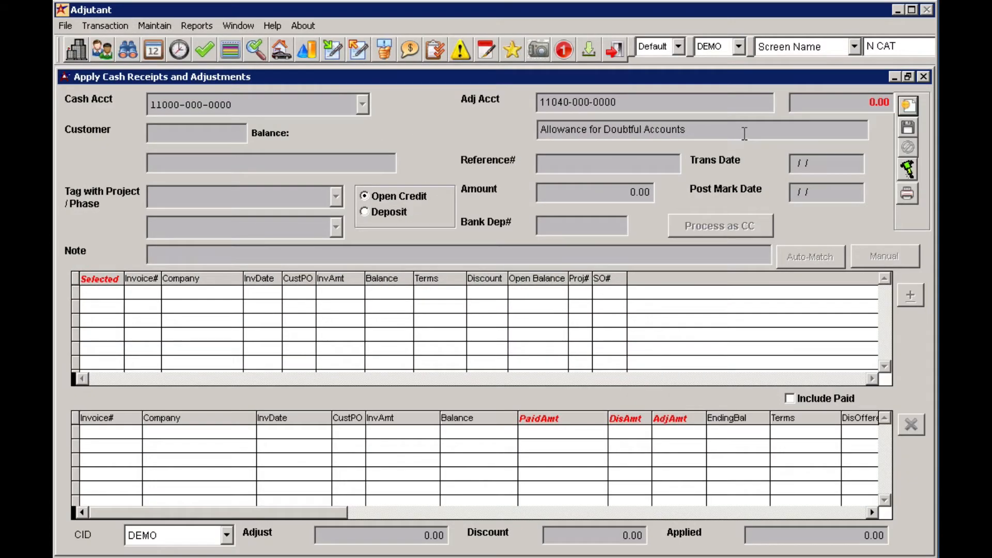
# Step: Start a new cash receipt adjustment for customer MUDDY
pyautogui.click(913, 111)
pyautogui.press('Tab')
pyautogui.press('Tab')
pyautogui.press('Tab')
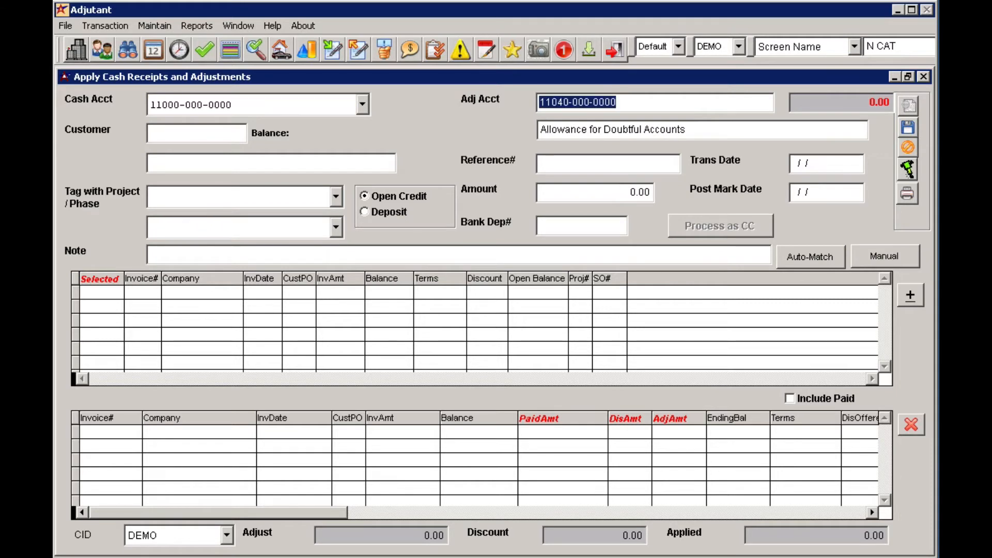
pyautogui.write('MUDDY')
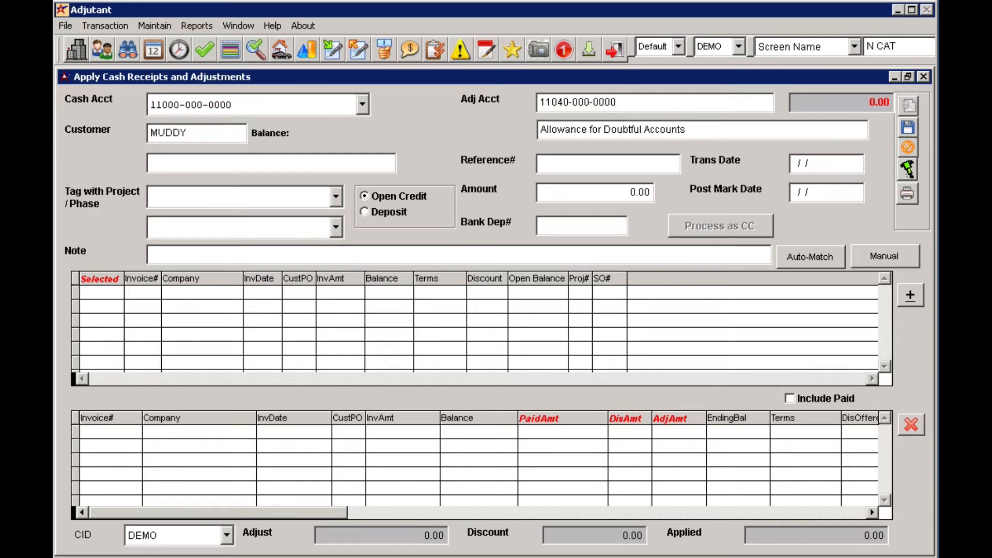
pyautogui.press('Tab')
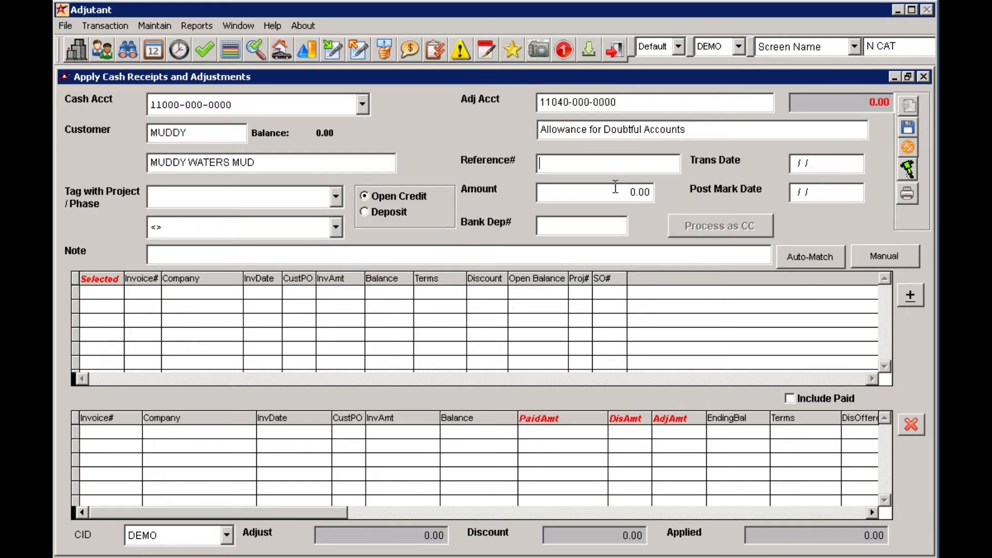
# Step: Set the reference to Reverse Appl Credit and fill in the default transaction and post mark dates
pyautogui.write('Reverse Appl Credit')
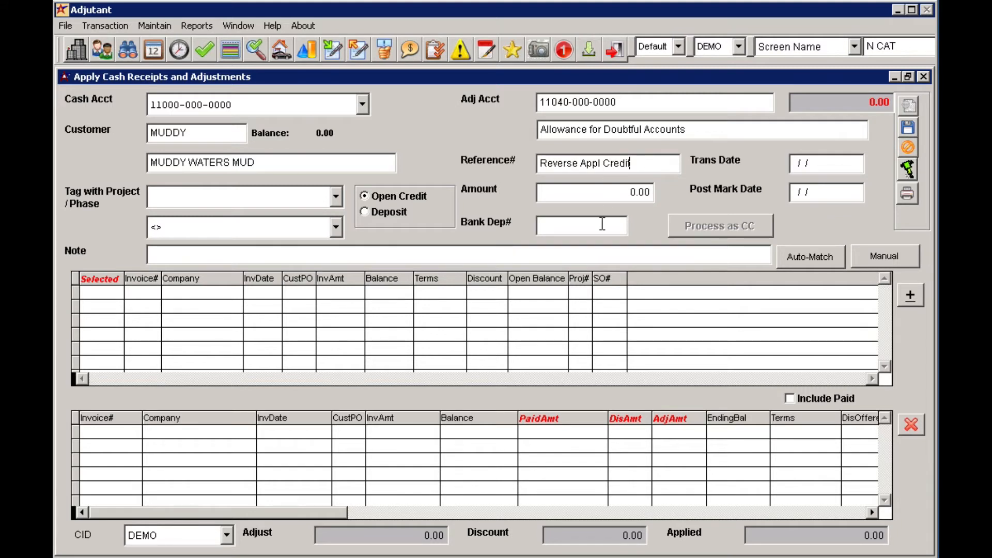
pyautogui.press('Tab')
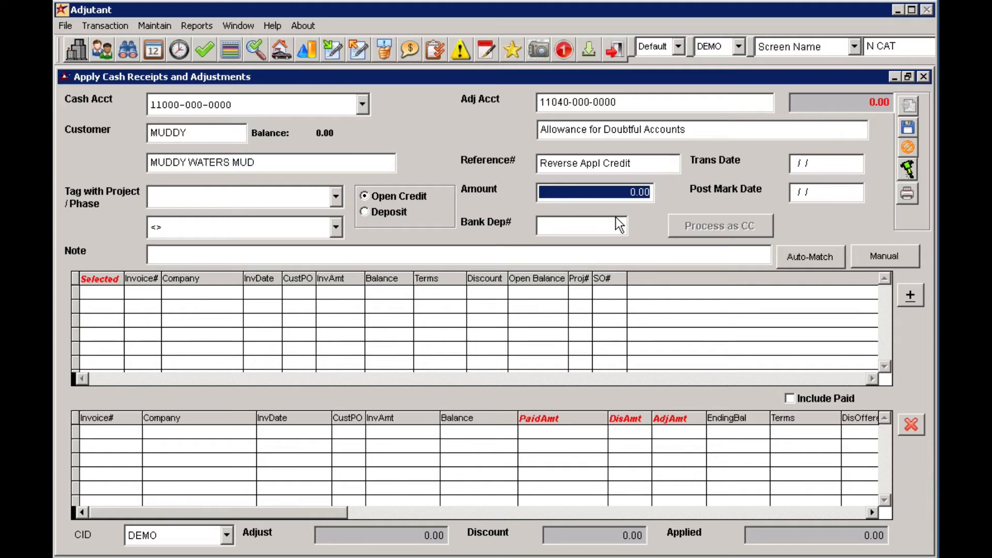
pyautogui.press('Tab')
pyautogui.press('Tab')
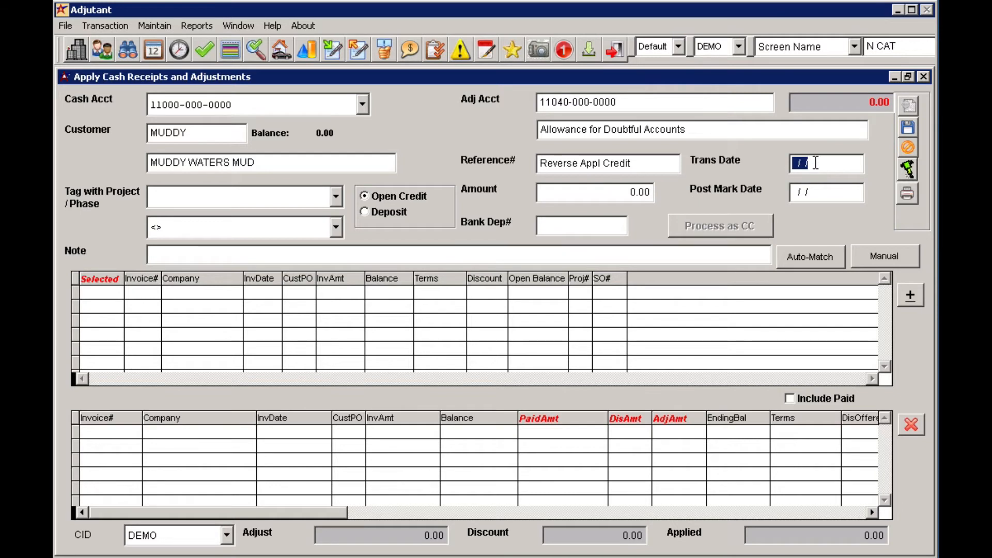
pyautogui.press('Tab')
pyautogui.press('Tab')
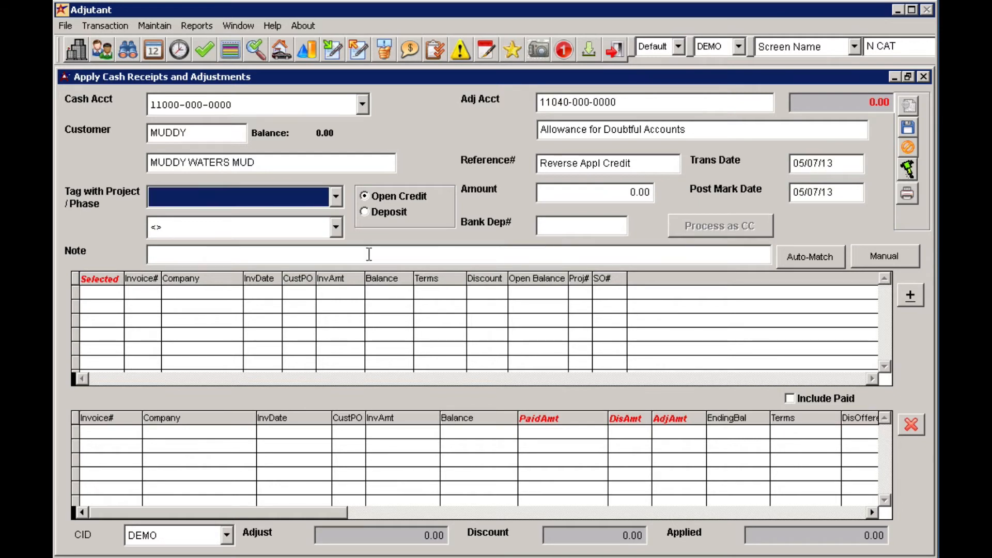
# Step: Enter the note Reverse Applied Credit for some reason
pyautogui.click(312, 250)
pyautogui.write('R')
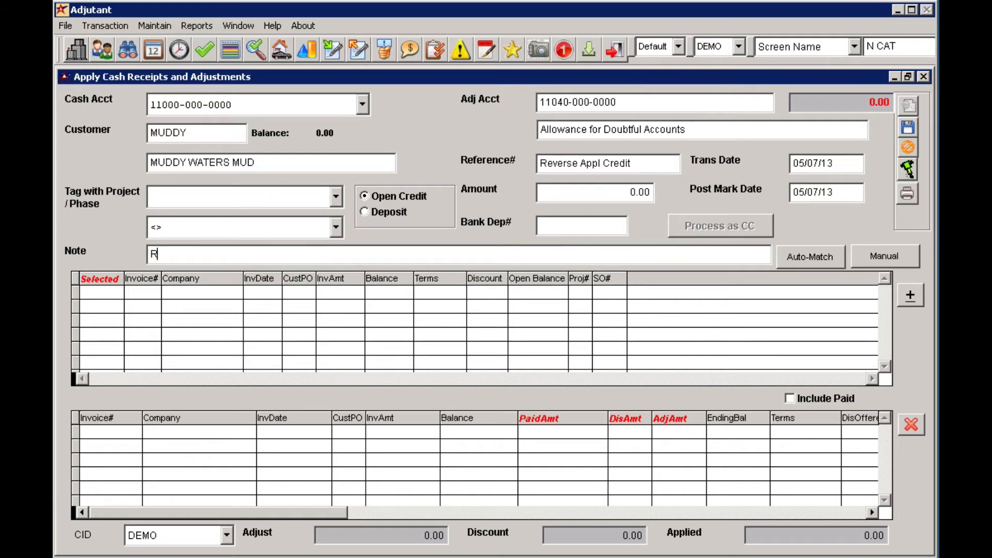
pyautogui.write('everse Applied Credit')
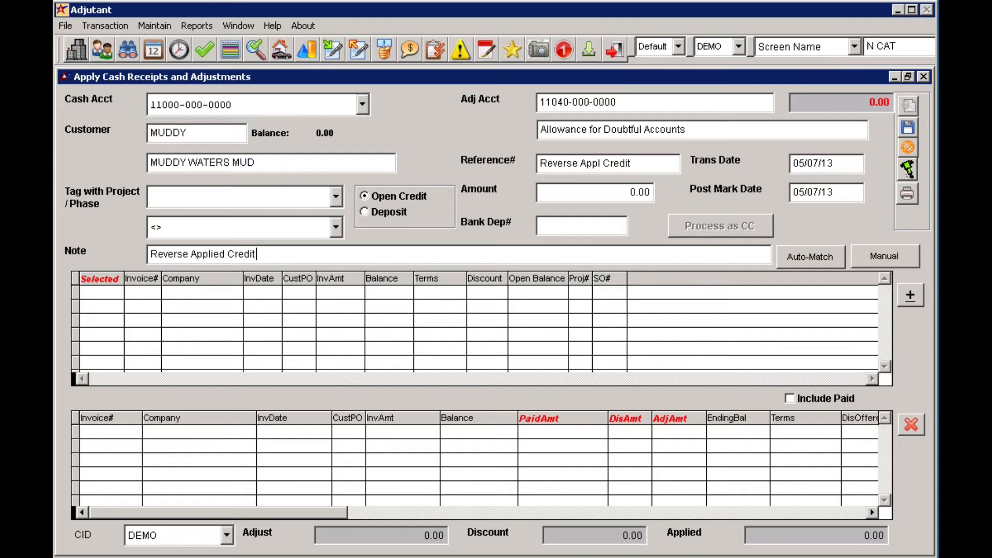
pyautogui.write(' for some reason')
pyautogui.click(908, 168)
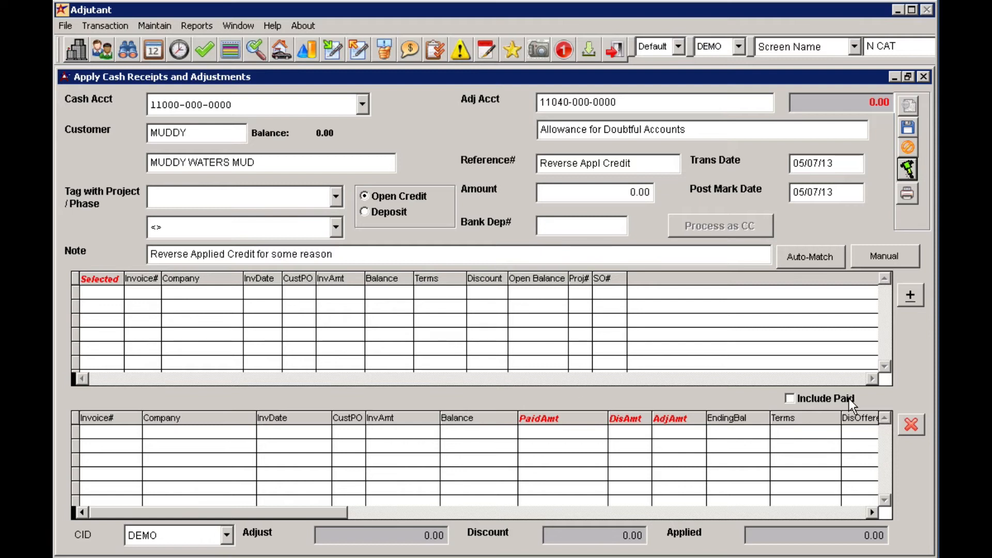
# Step: Include paid invoices in the customer's invoice list
pyautogui.click(823, 398)
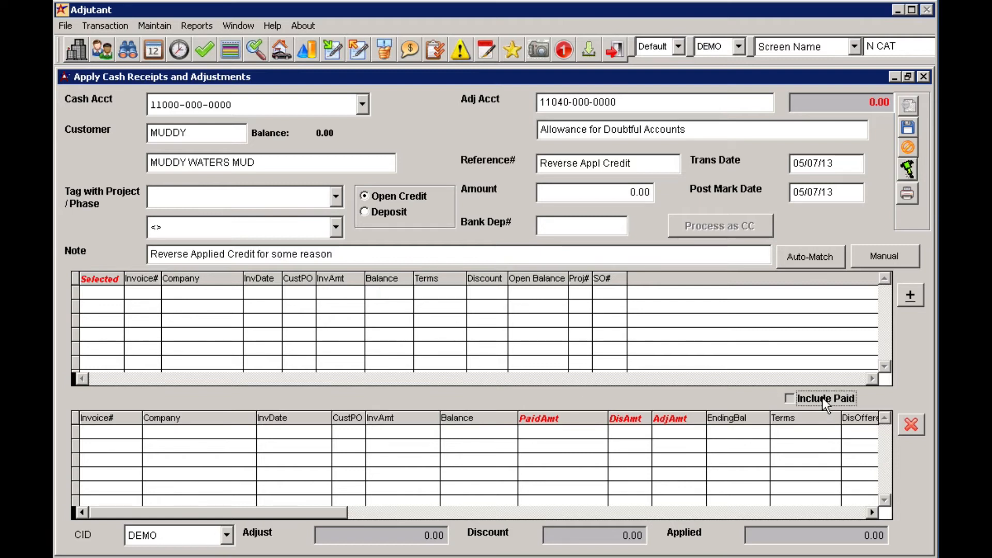
pyautogui.click(793, 402)
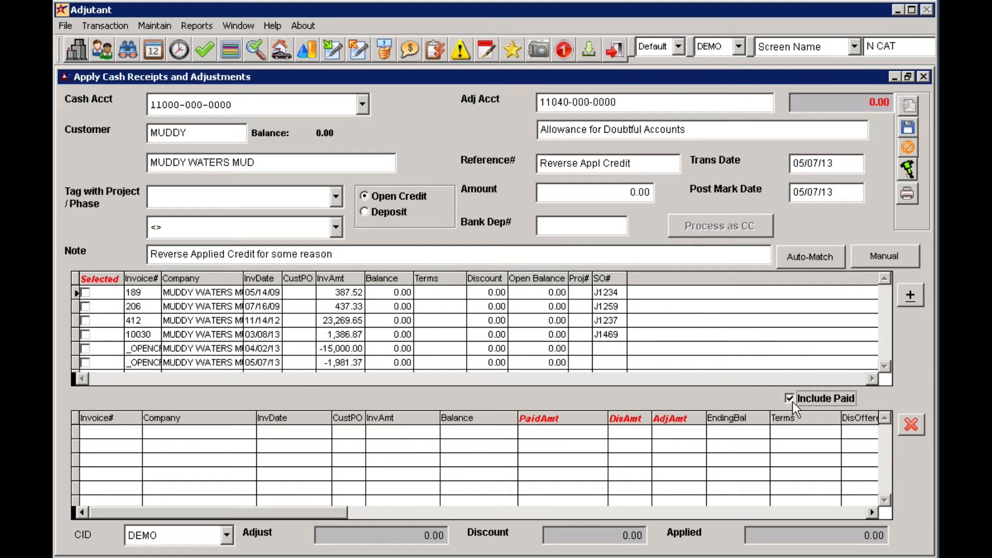
pyautogui.click(77, 282)
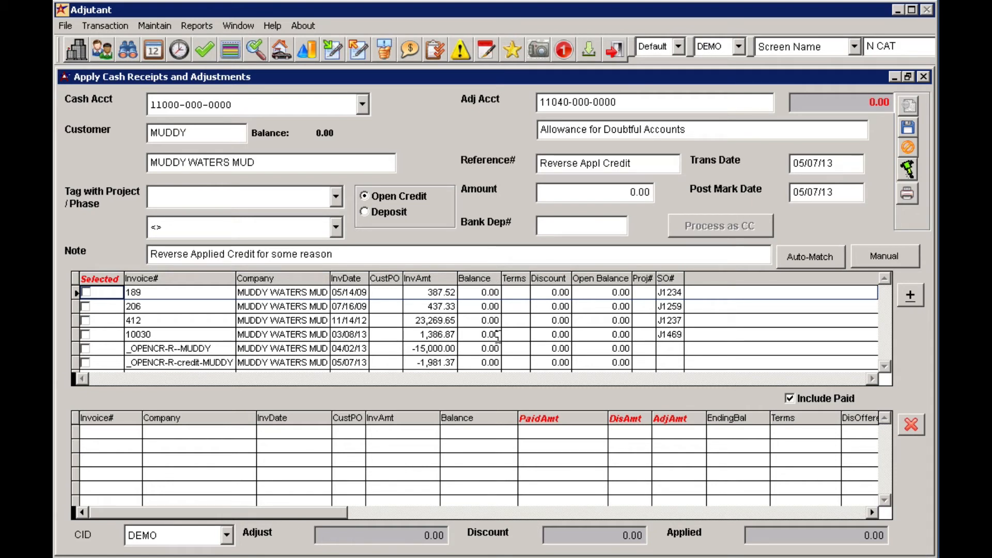
# Step: Select invoice 412 and the _OPENCR-R-credit-MUDDY credit and add both to the application grid
pyautogui.click(164, 320)
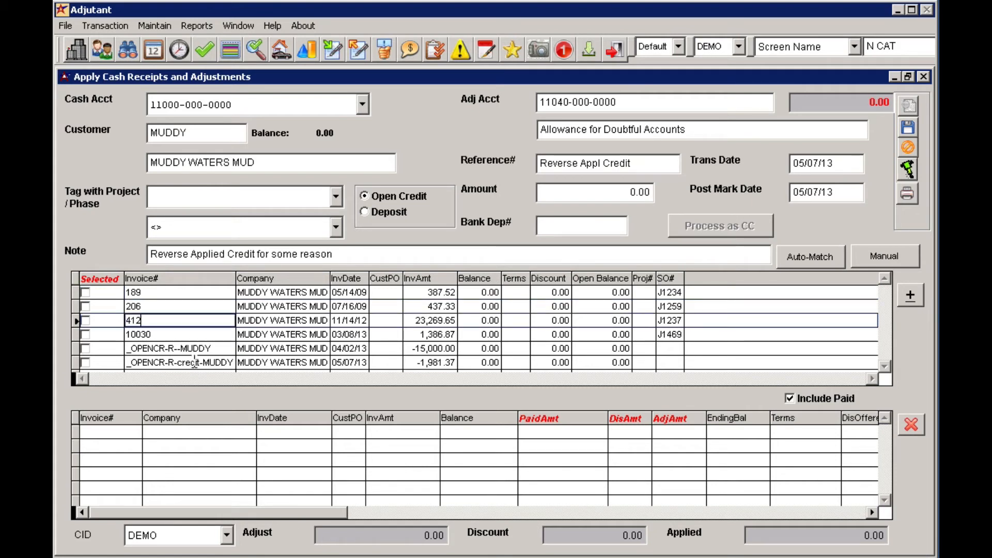
pyautogui.click(99, 321)
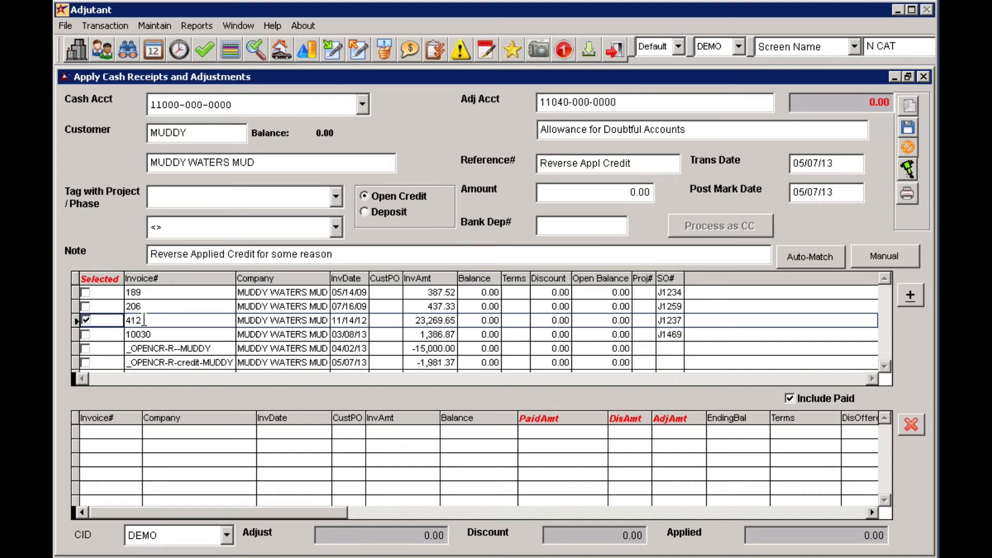
pyautogui.click(113, 363)
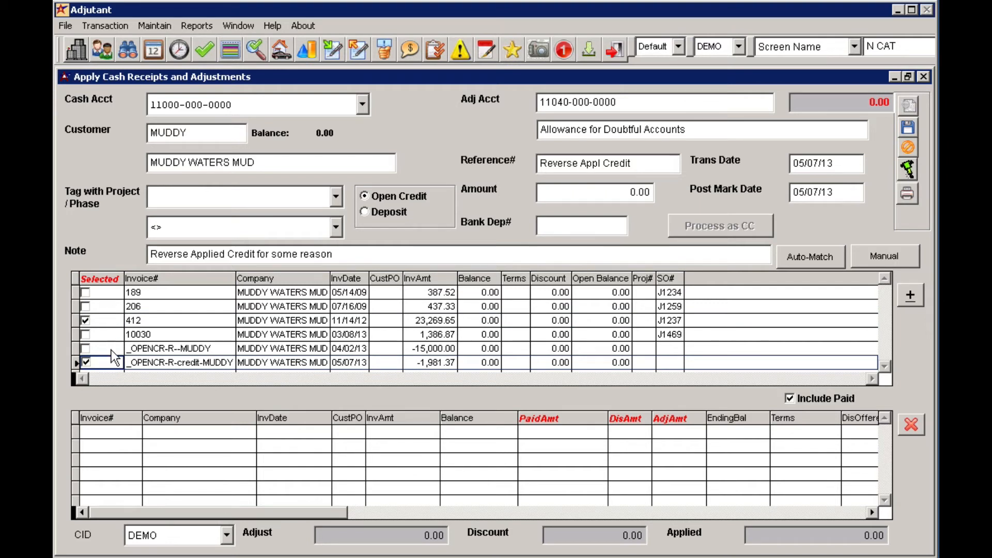
pyautogui.click(916, 296)
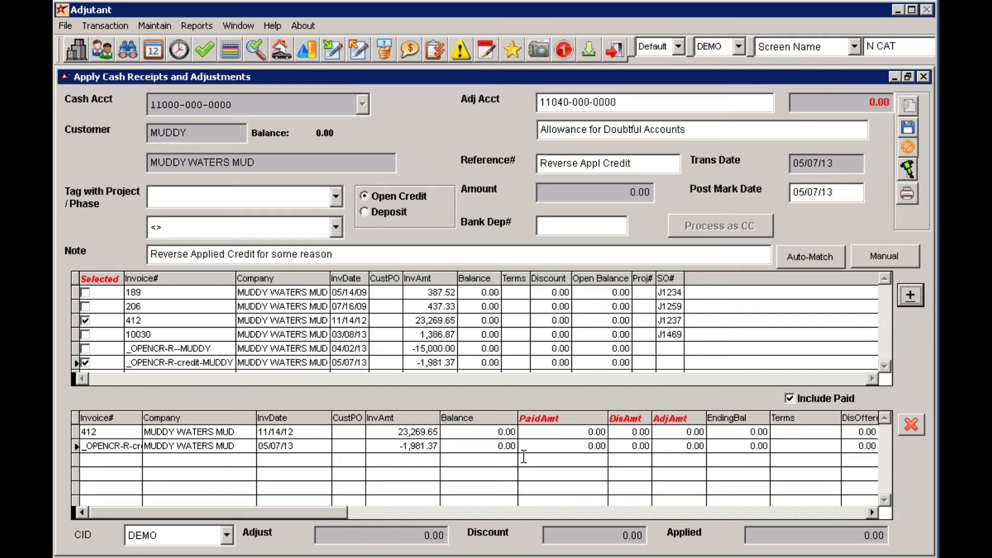
# Step: Enter a paid amount of -1,981.37 against invoice 412
pyautogui.click(532, 446)
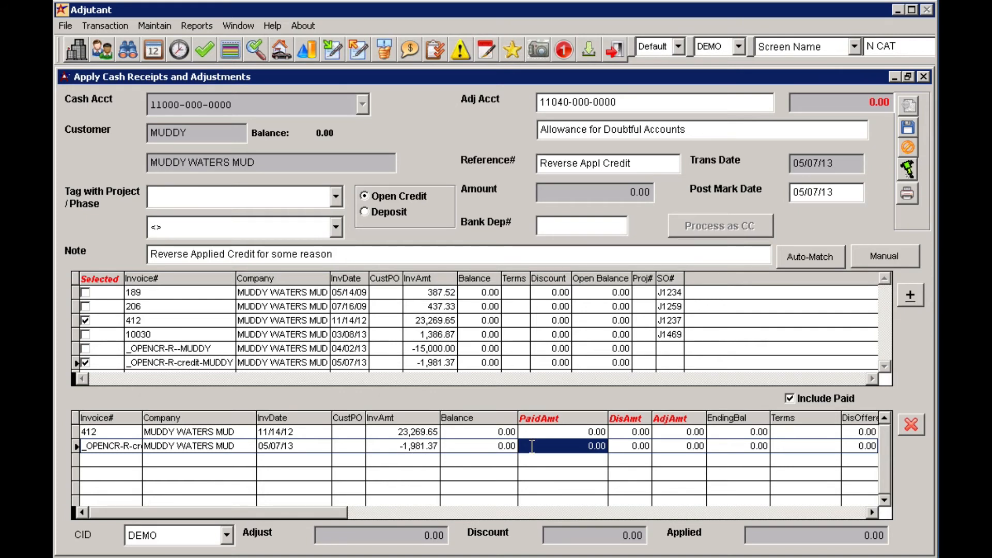
pyautogui.press('Up')
pyautogui.click(575, 432)
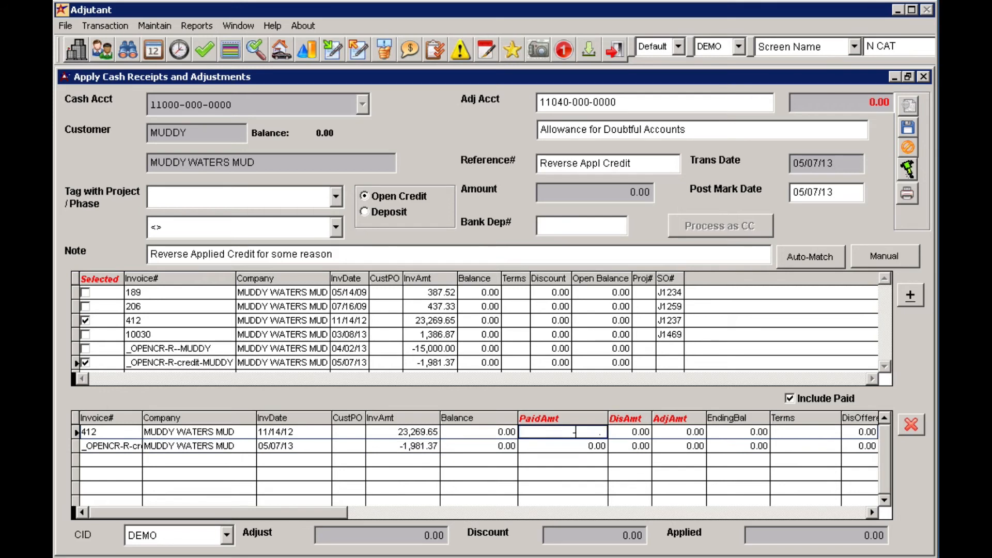
pyautogui.write('-1,981.37')
pyautogui.press('Tab')
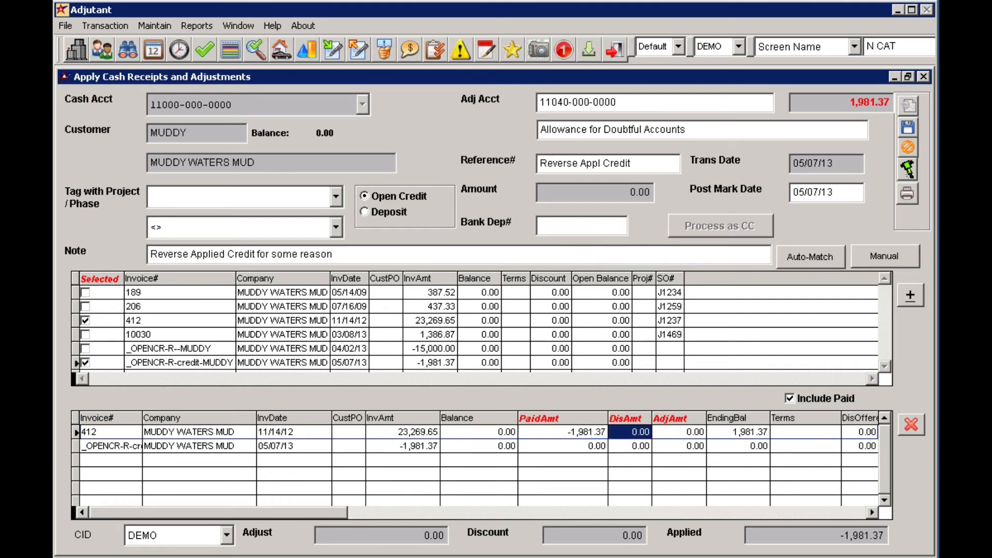
# Step: Enter a paid amount of 1,981.37 against the _OPENCR-R-credit-MUDDY credit
pyautogui.click(563, 446)
pyautogui.write('1,98')
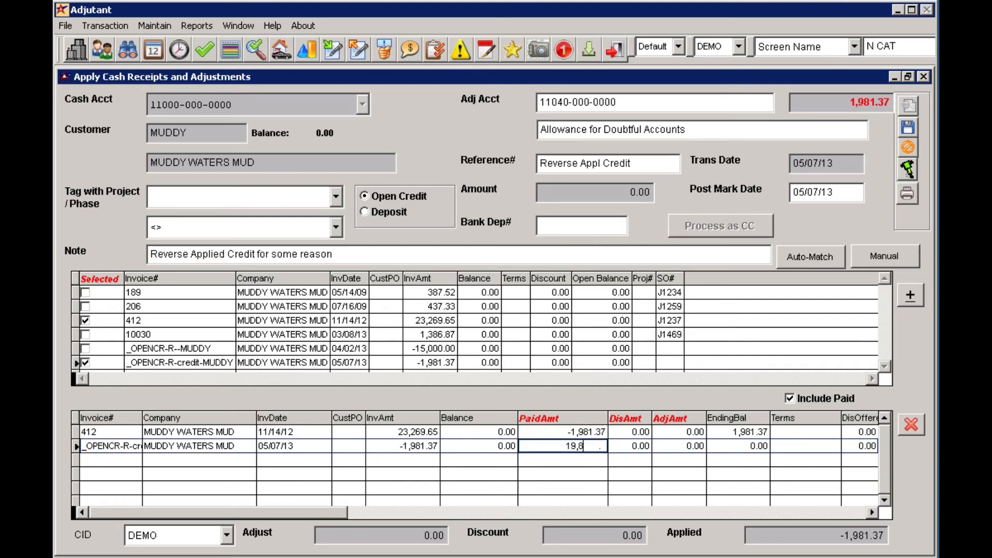
pyautogui.write('1.37')
pyautogui.press('Tab')
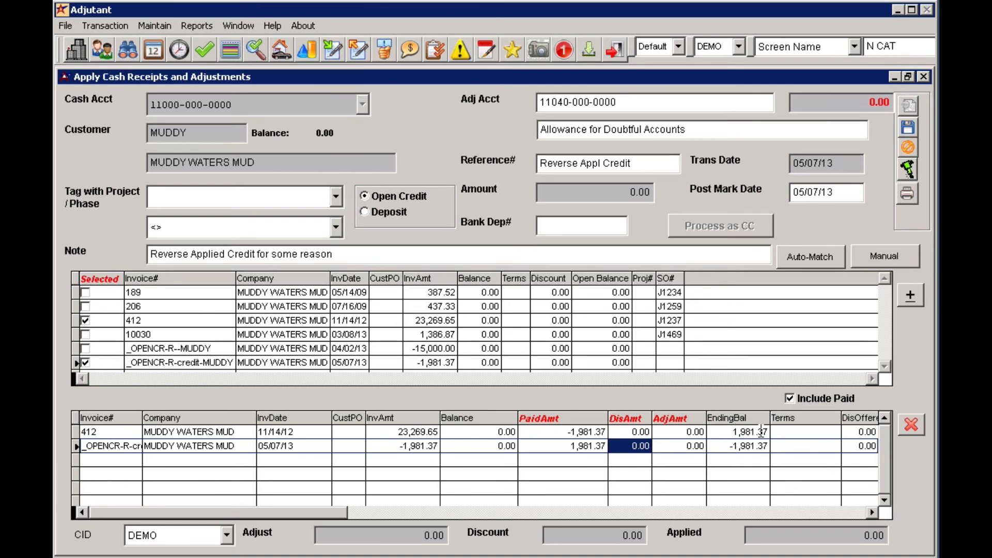
# Step: Save the reversing adjustment and acknowledge the confirmation
pyautogui.click(723, 446)
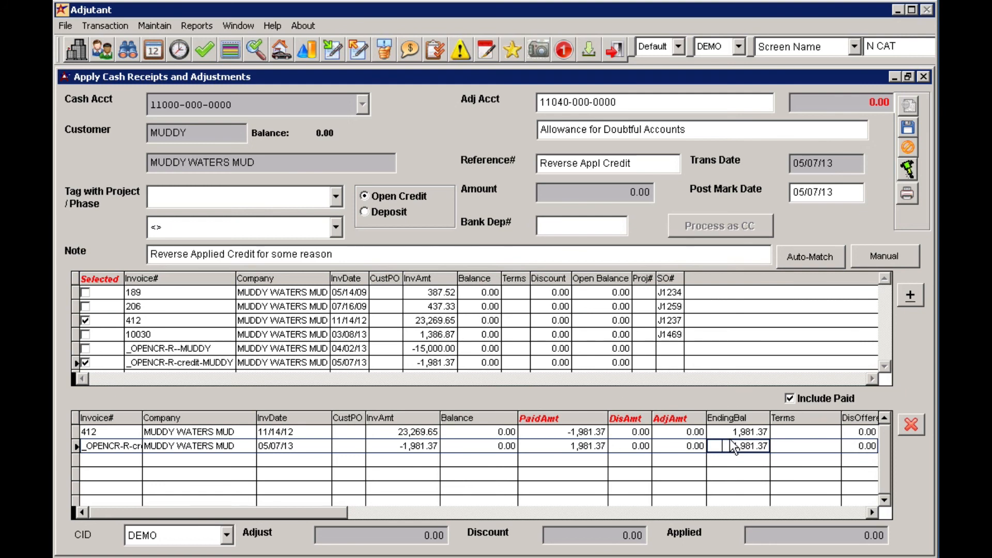
pyautogui.click(908, 129)
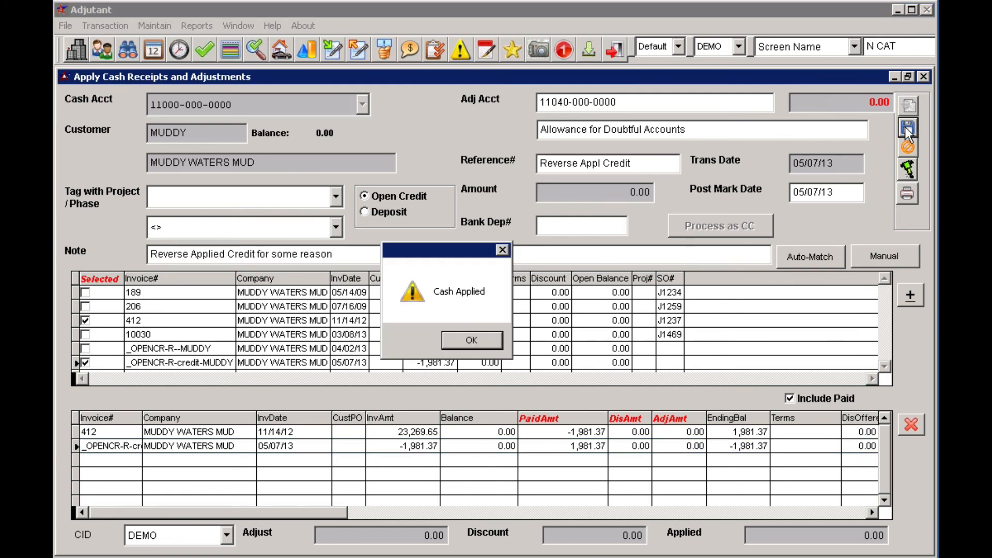
pyautogui.press('Return')
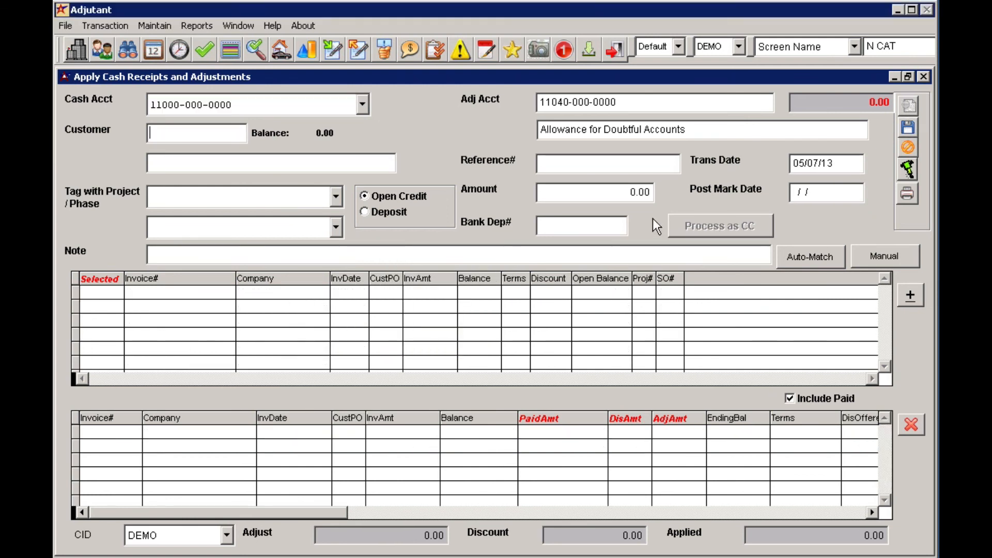
# Step: Reload customer MUDDY and hide paid invoices to review the remaining open items
pyautogui.write('MUDDY')
pyautogui.press('Tab')
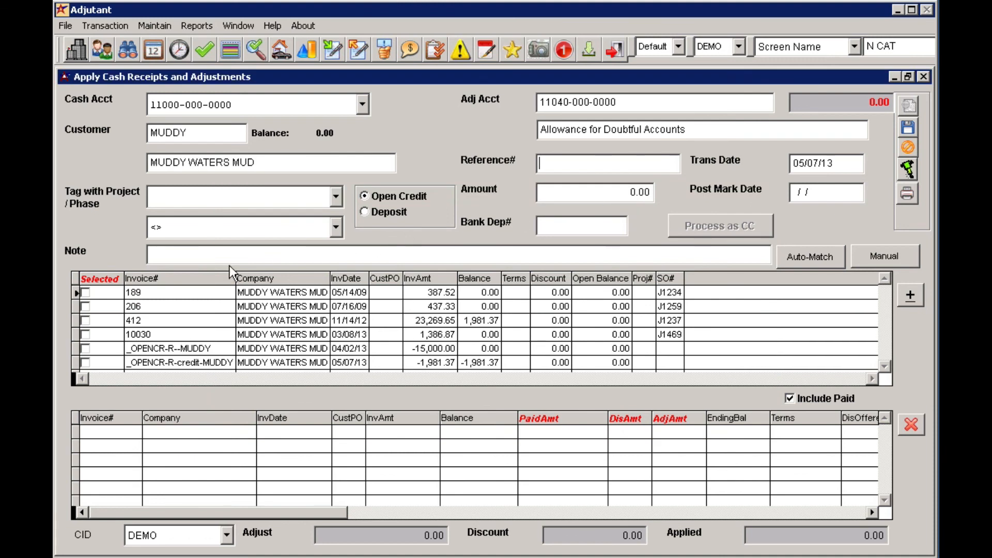
pyautogui.click(808, 392)
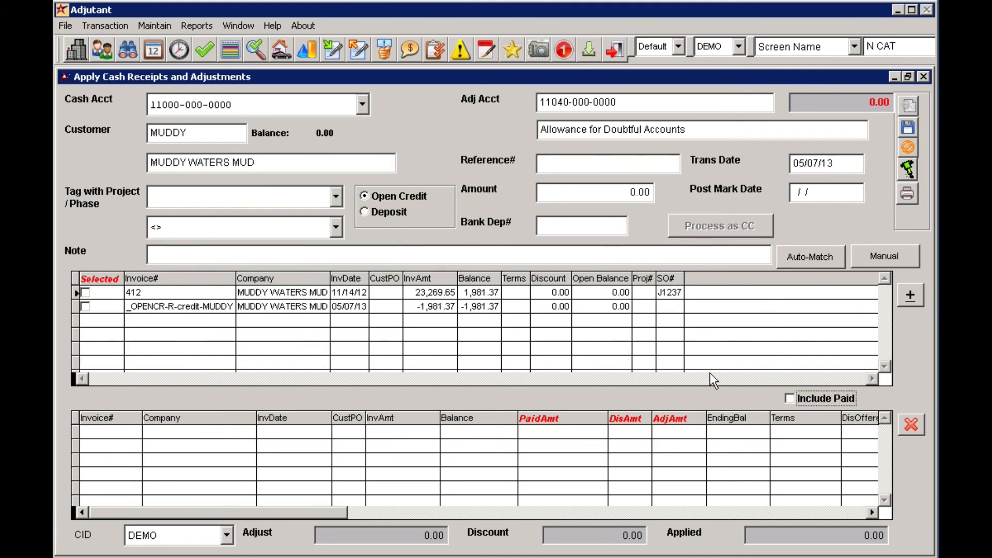